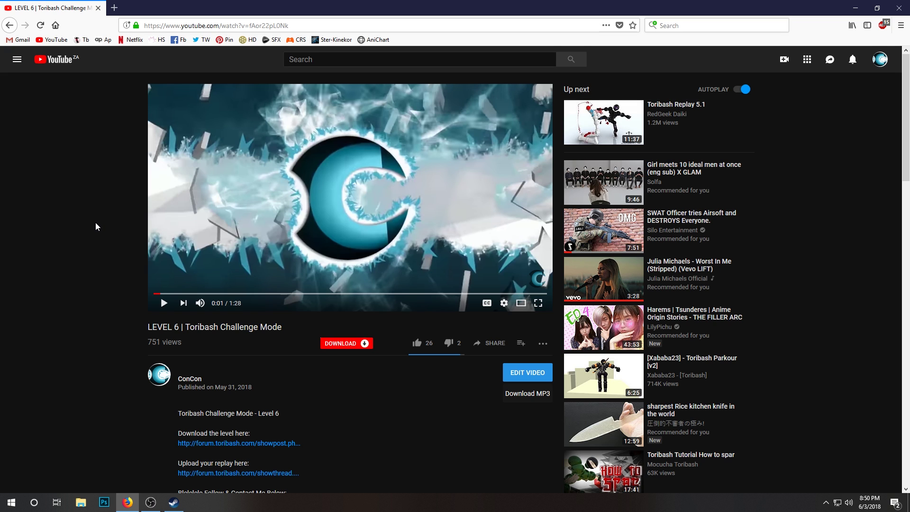
Step: Scroll to the TCM-Level-6.tbm attachment and save it to the Desktop with Save Link As
scroll(96, 222, "down", 2)
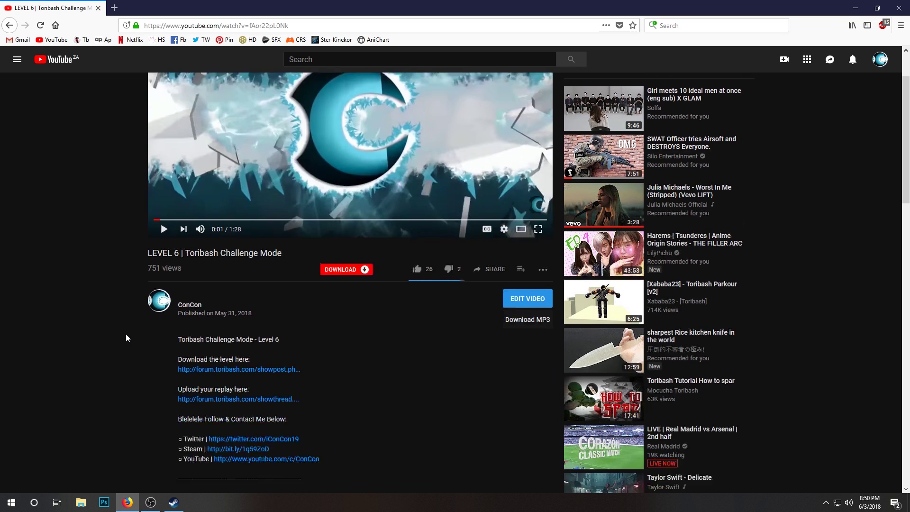
scroll(126, 334, "down", 3)
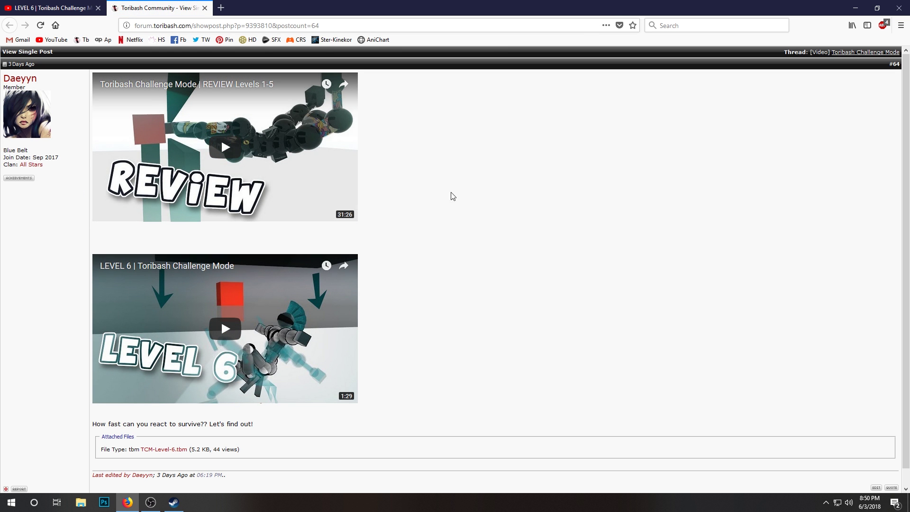
scroll(609, 179, "down", 1)
scroll(602, 185, "up", 1)
scroll(602, 186, "down", 1)
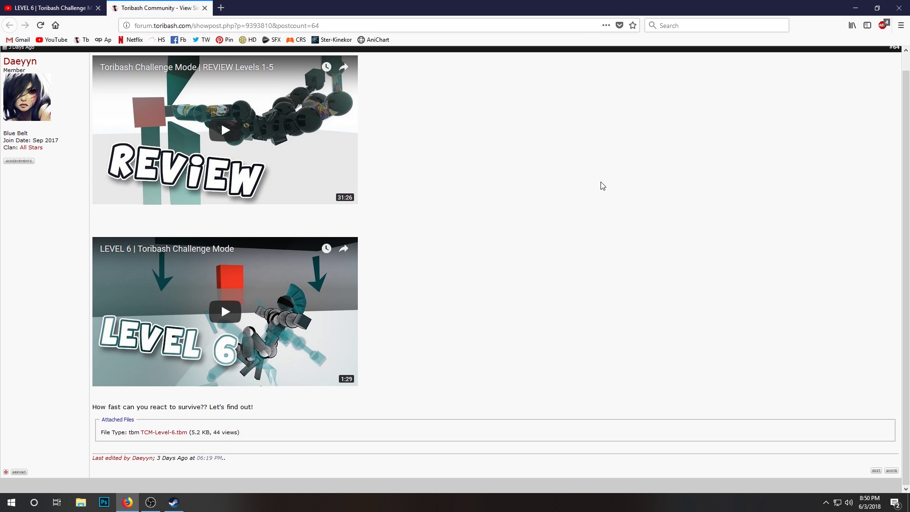
scroll(603, 185, "up", 1)
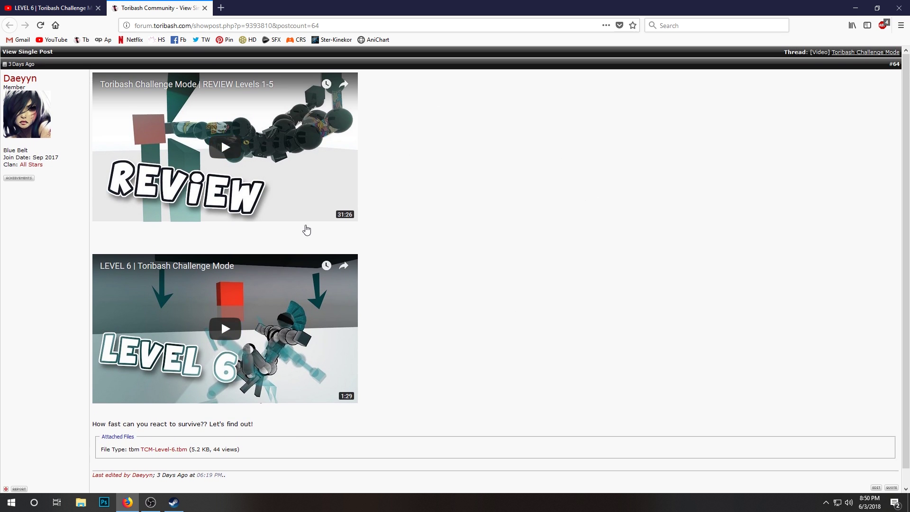
scroll(325, 180, "down", 1)
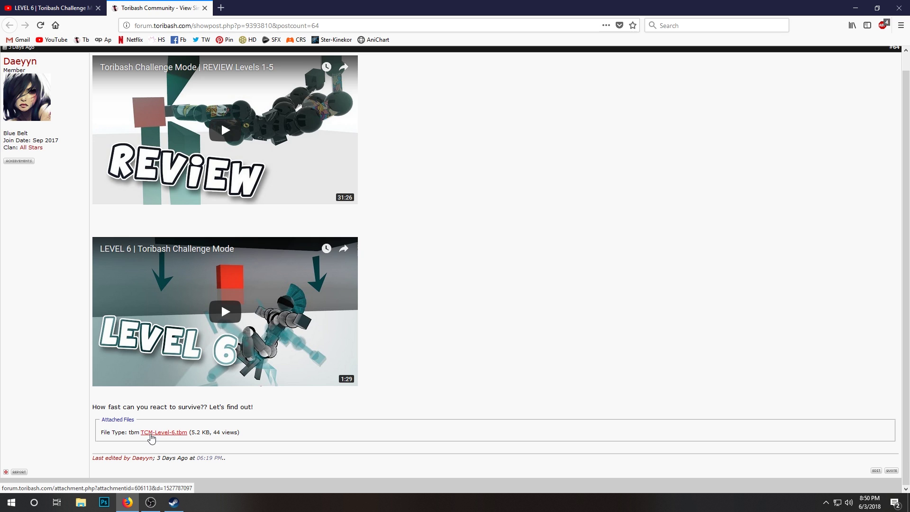
right_click(152, 439)
left_click(203, 373)
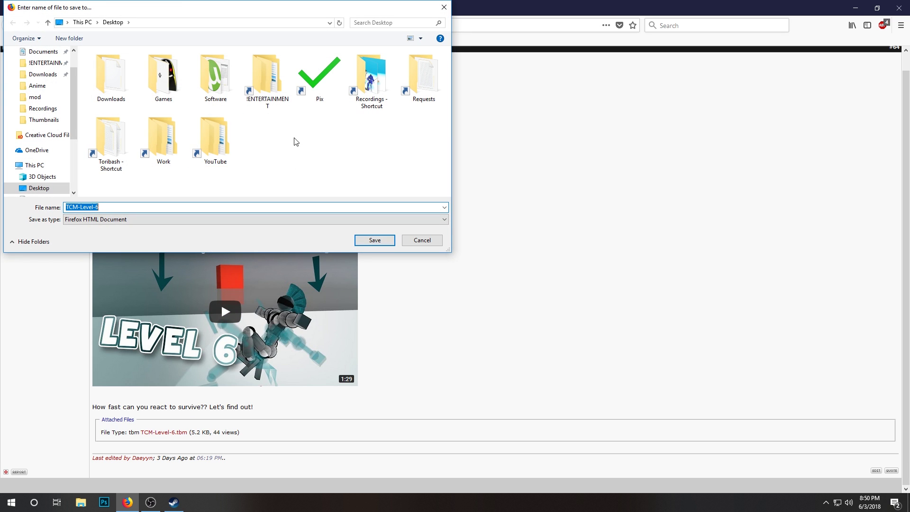
left_click(394, 240)
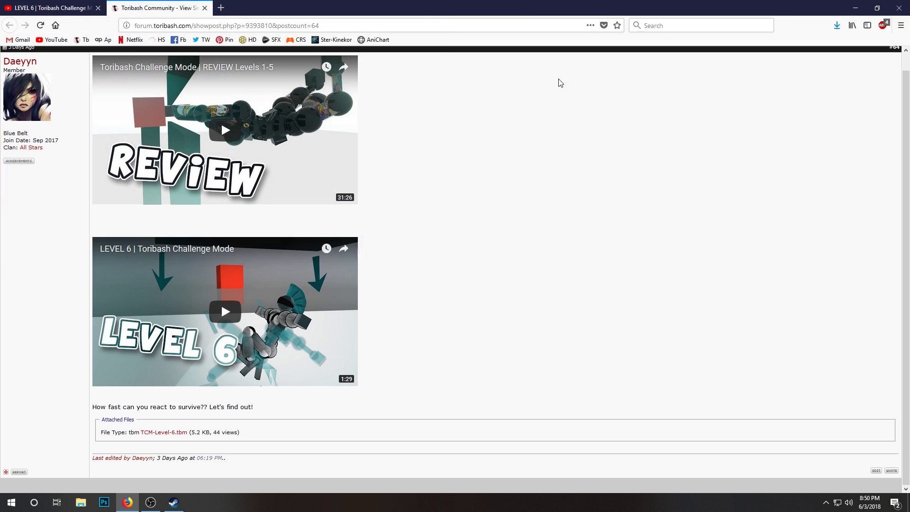
Step: Minimize Firefox and open the Steam game library from the system tray
left_click(855, 8)
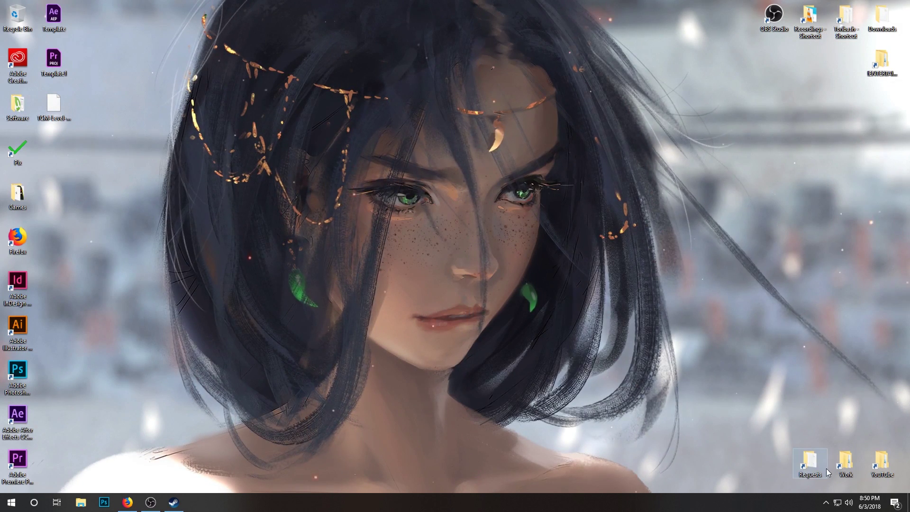
left_click(826, 502)
left_click(816, 426)
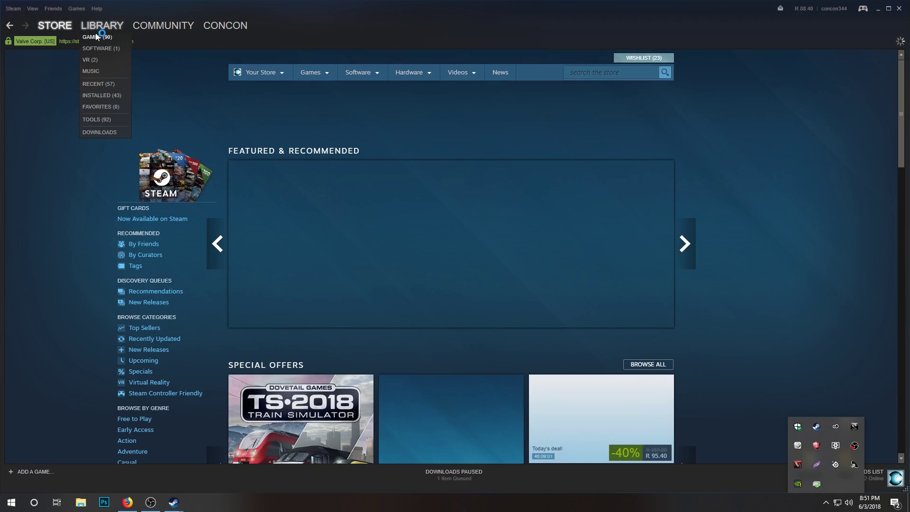
left_click(101, 26)
scroll(43, 265, "down", 3)
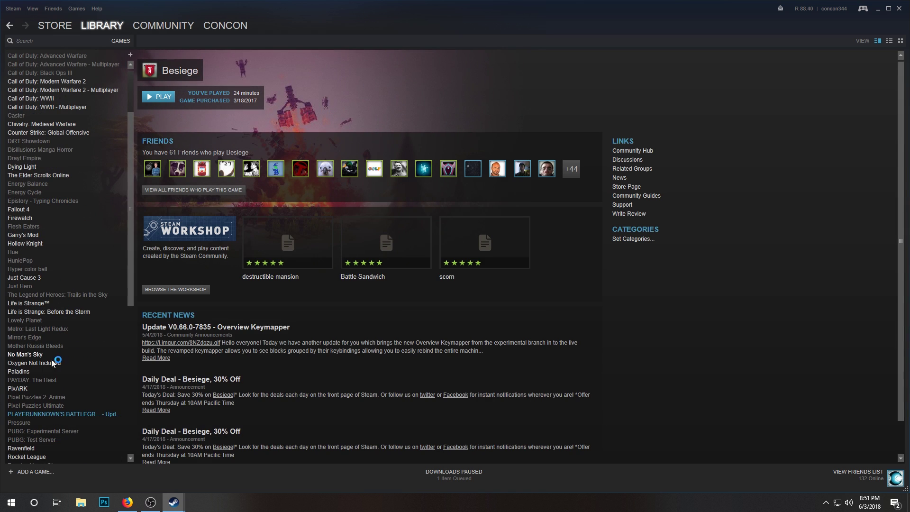
scroll(45, 412, "down", 6)
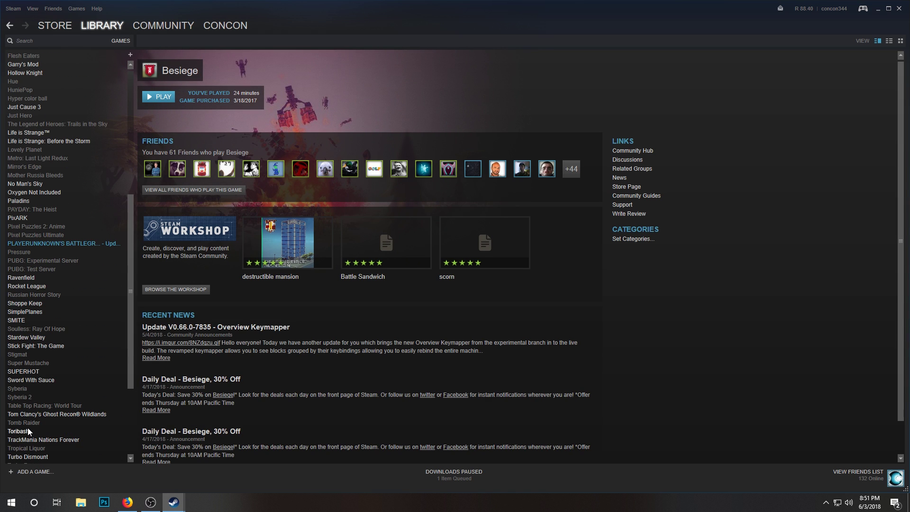
Step: Open Toribash's Properties on the Local Files tab and browse its install folder
right_click(27, 430)
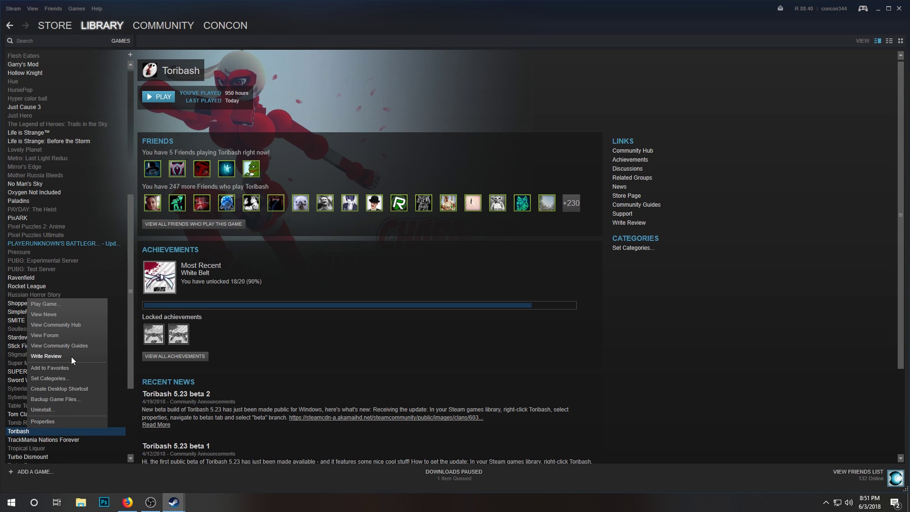
left_click(50, 420)
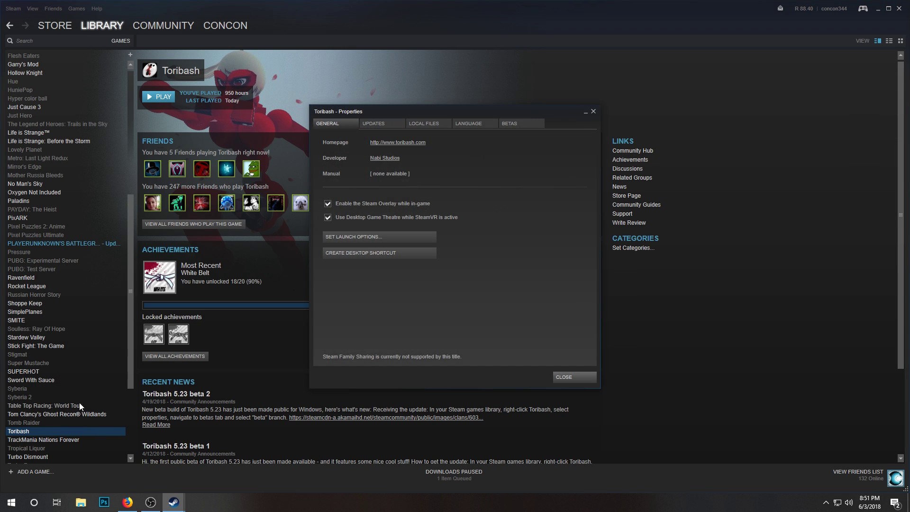
left_click(426, 128)
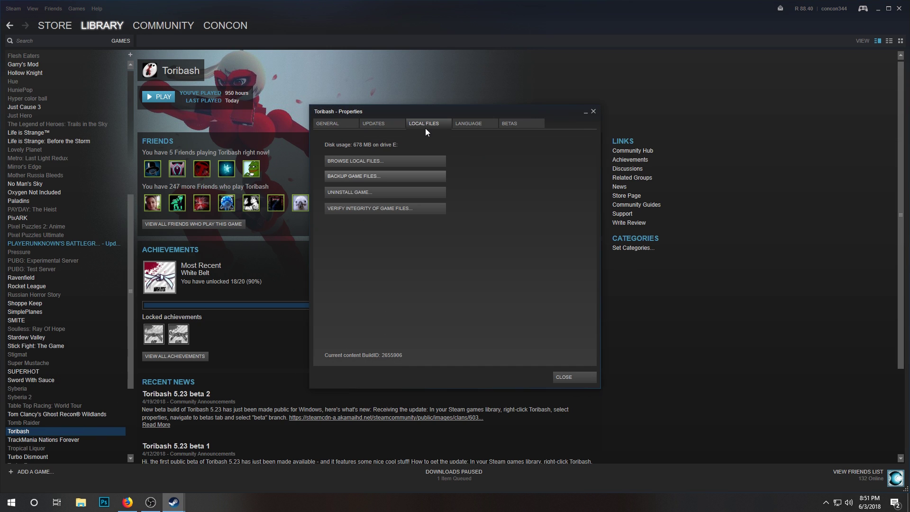
left_click(363, 163)
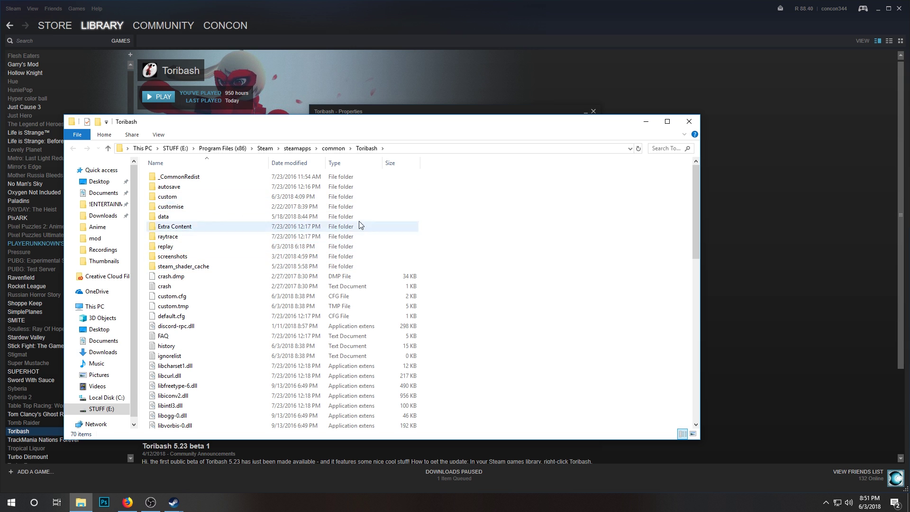
Step: Drag TCM-Level-6.tbm from the desktop into Toribash's data\mod folder
left_click(878, 8)
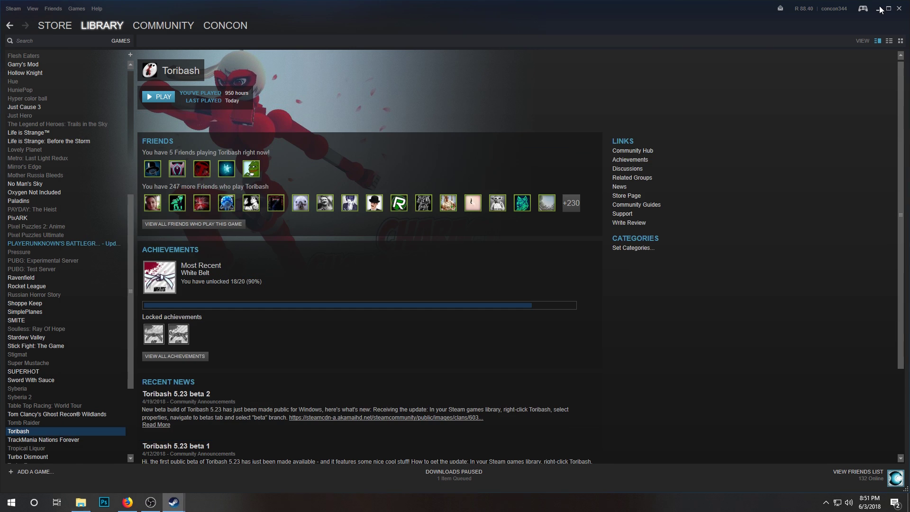
left_click_drag(472, 122, 612, 104)
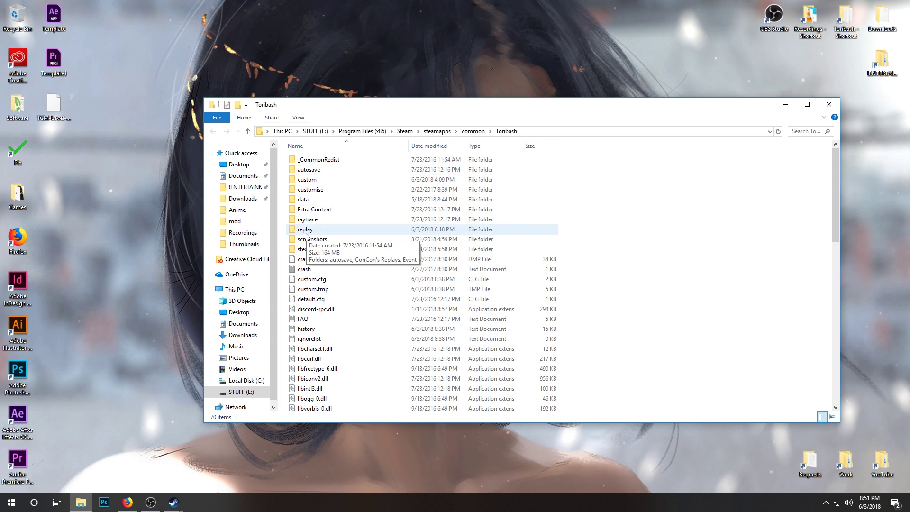
double_click(308, 202)
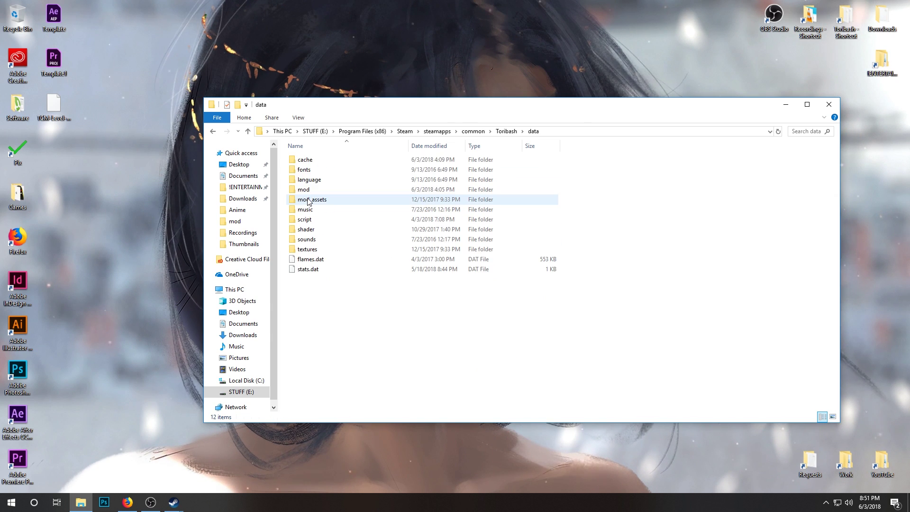
double_click(304, 190)
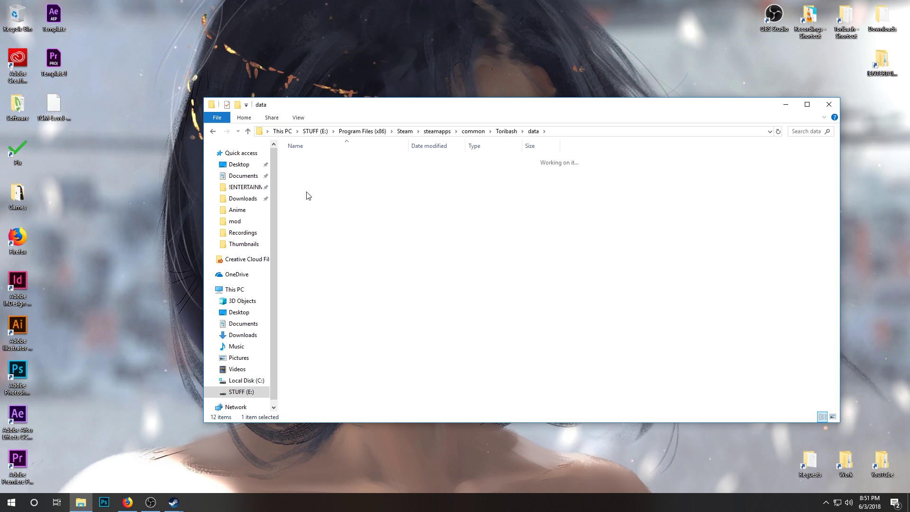
left_click_drag(67, 106, 313, 379)
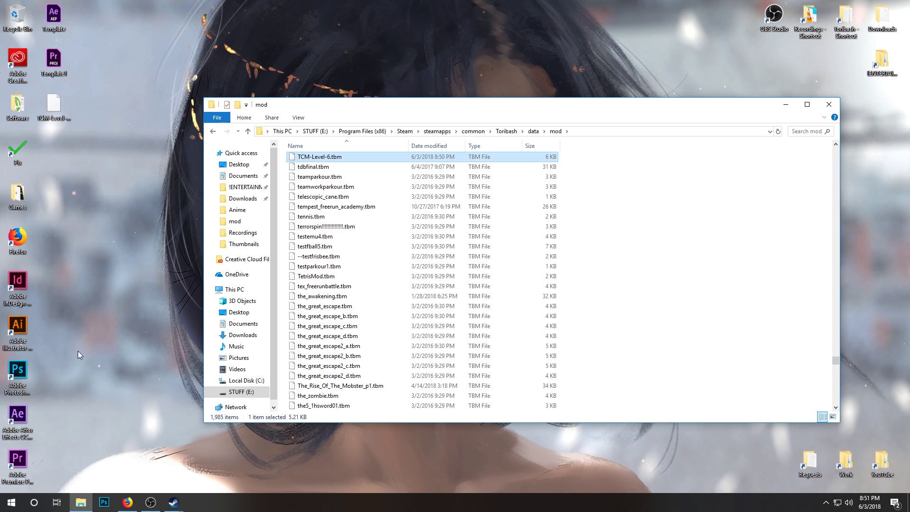
key("super")
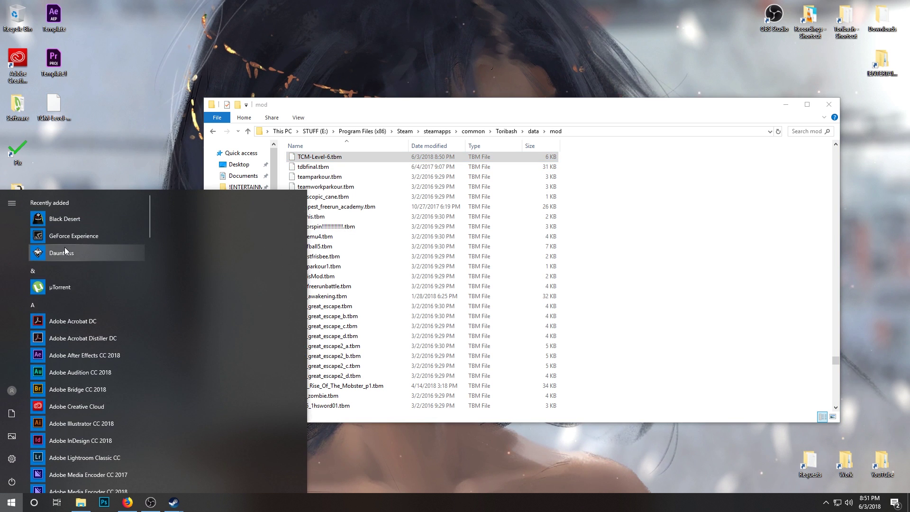
Step: Launch Toribash and load TCM-Level-6.tbm from the Ctrl+M mods browser filtered by 'tcm'
type("to")
key("Escape")
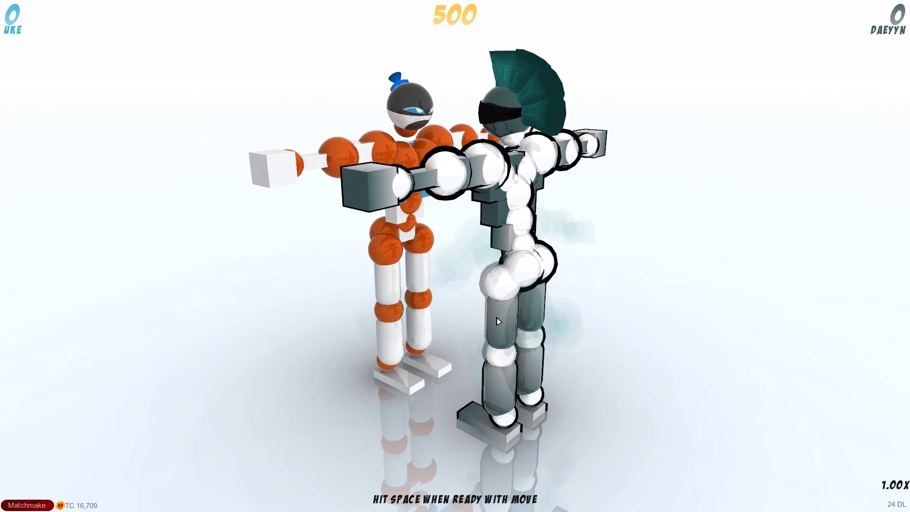
key("ctrl+m")
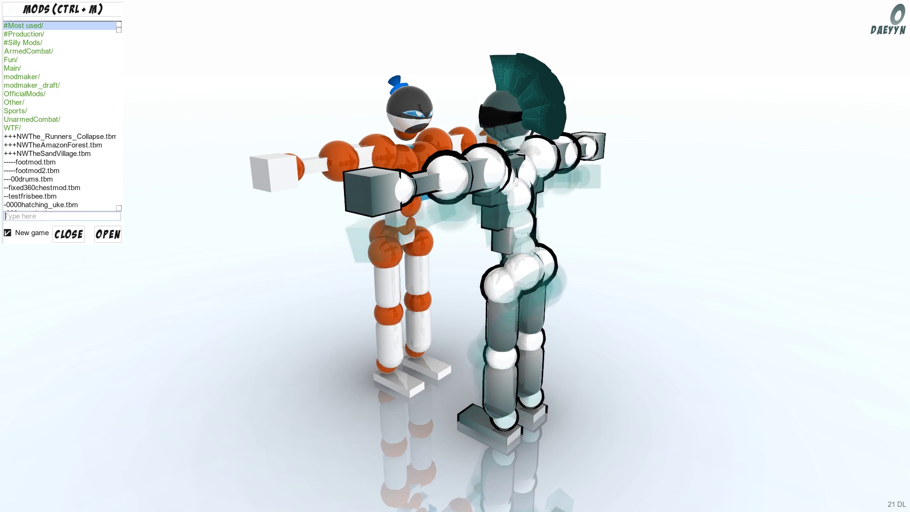
type("tcm")
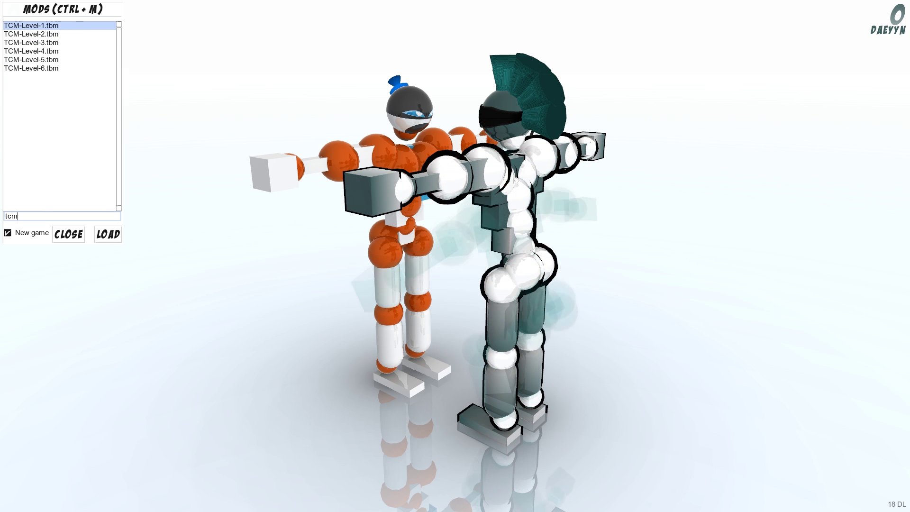
left_click(31, 68)
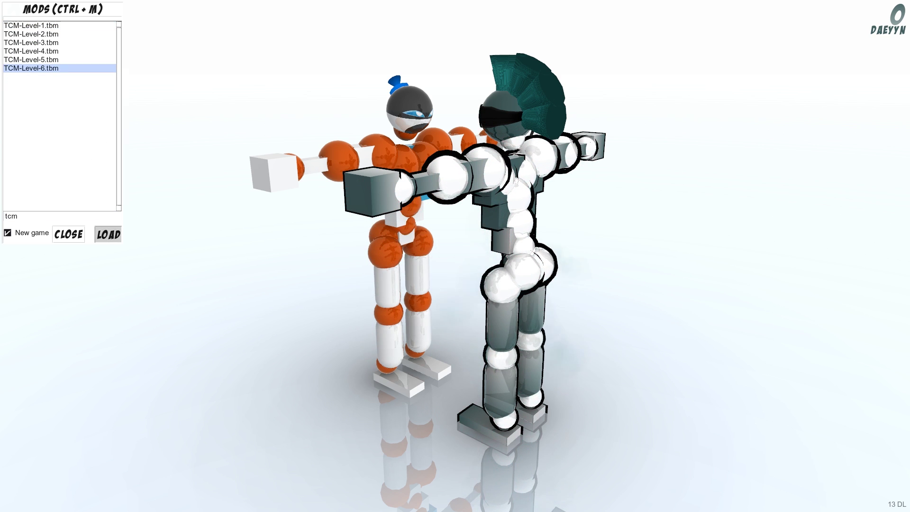
left_click(108, 235)
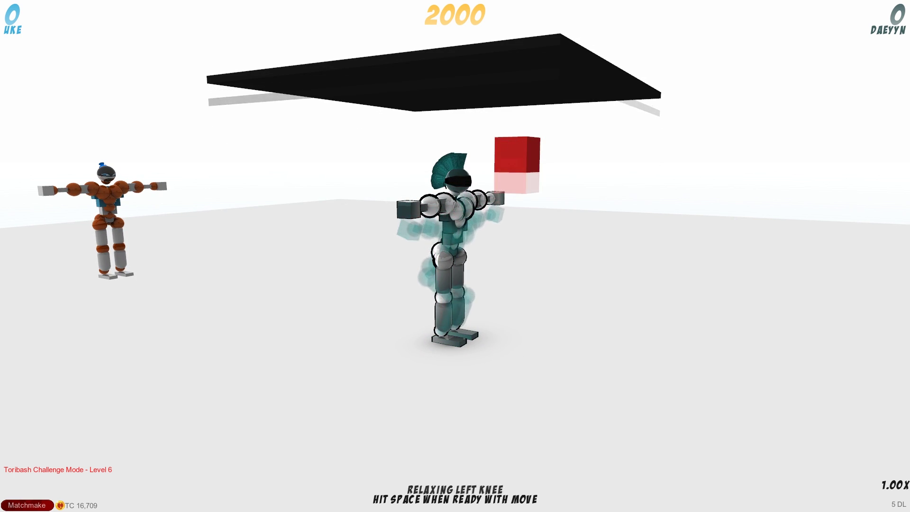
Step: Advance the Level 6 match turn by turn with Space until it ends
key("space")
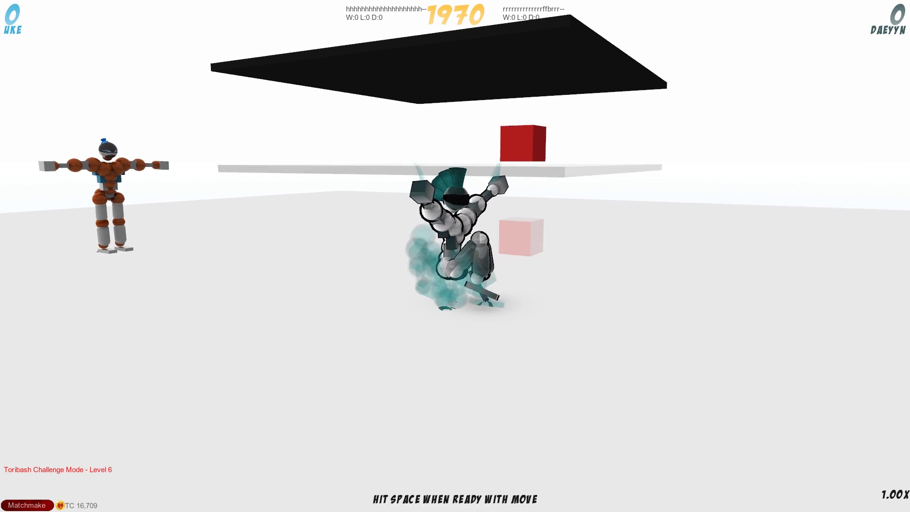
key("space")
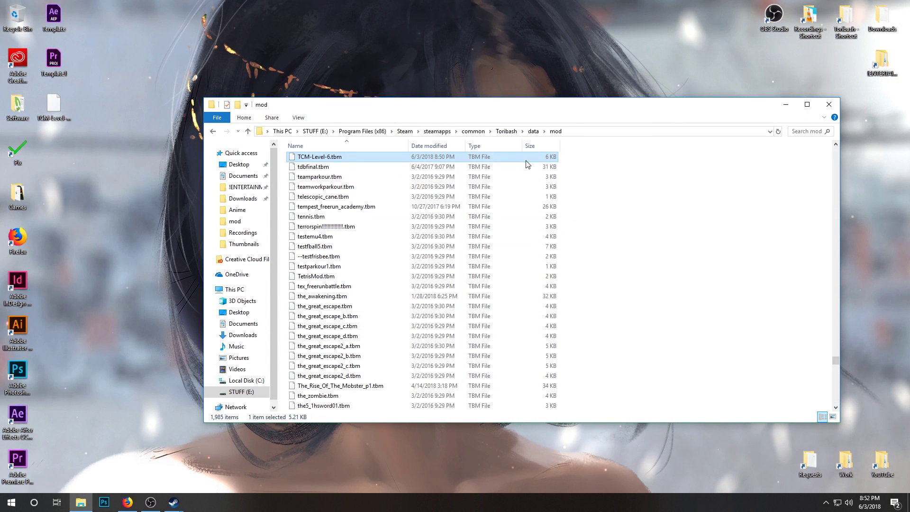
Step: Copy replay file 1 from Toribash's replay folder onto the Desktop, then close Explorer
left_click(507, 132)
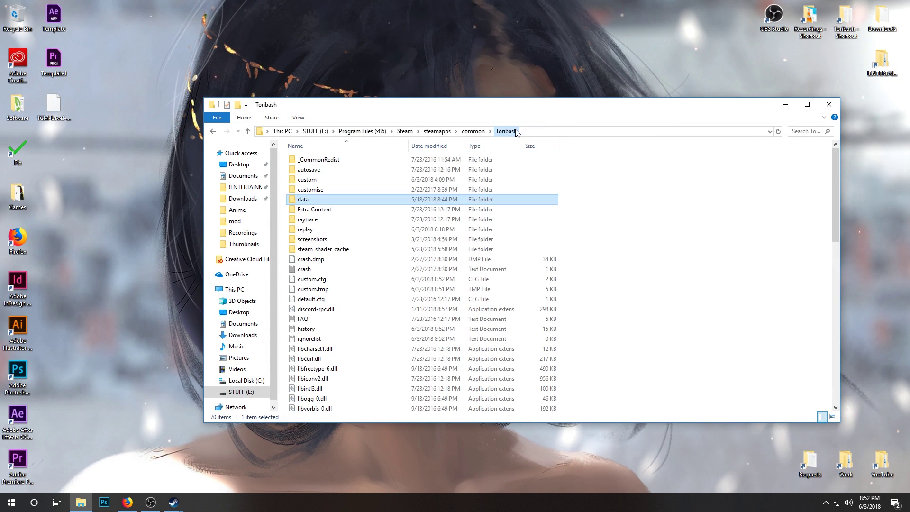
left_click(333, 231)
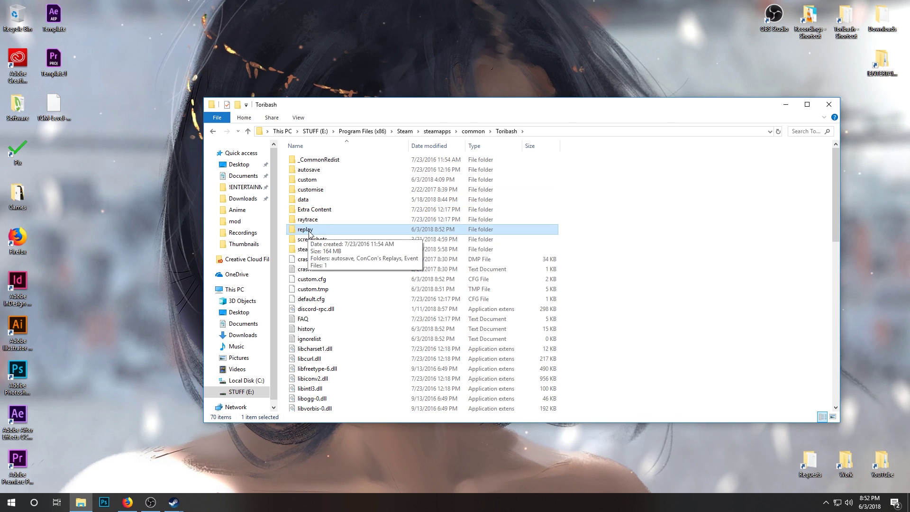
double_click(309, 232)
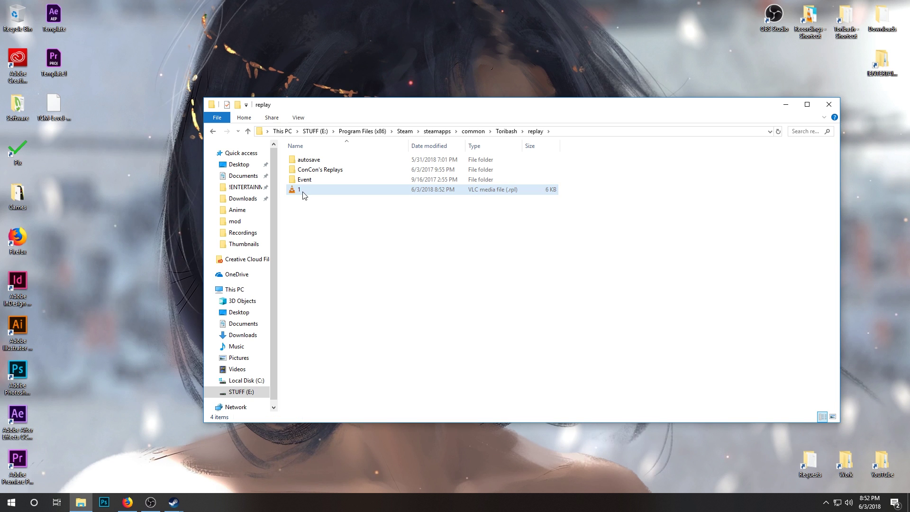
left_click_drag(304, 195, 131, 118)
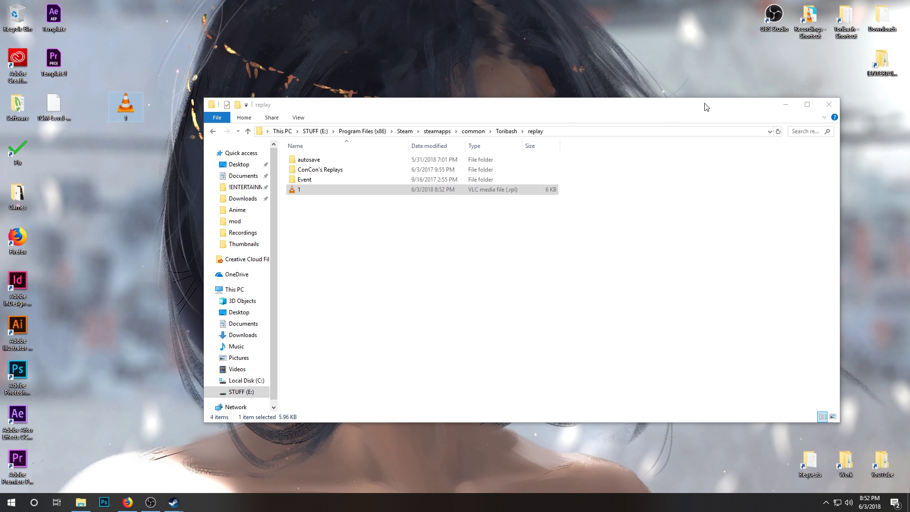
left_click(830, 105)
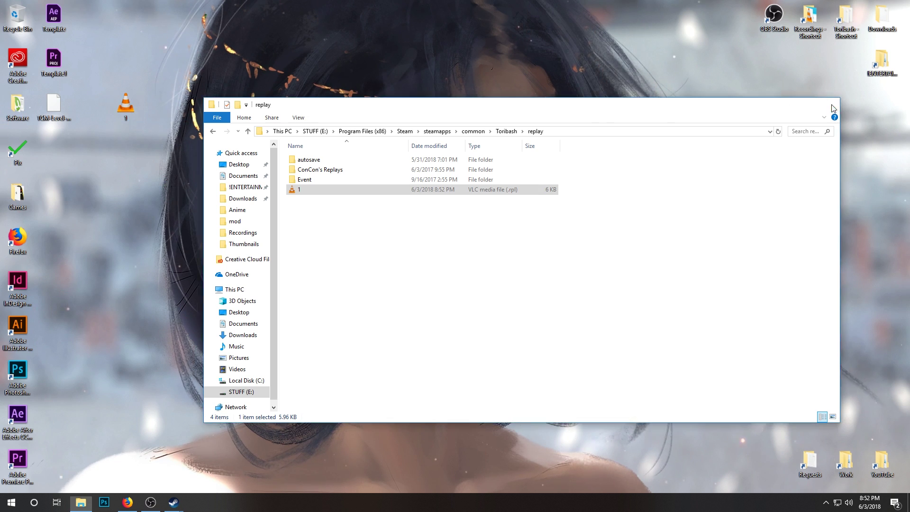
Step: Return to Firefox, close the single-post tab and scroll to the thread's reply box
left_click(131, 499)
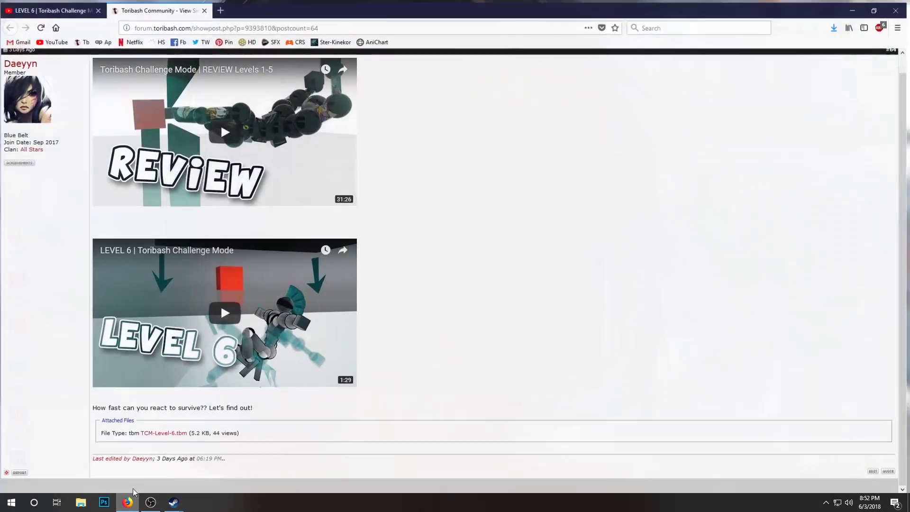
middle_click(141, 8)
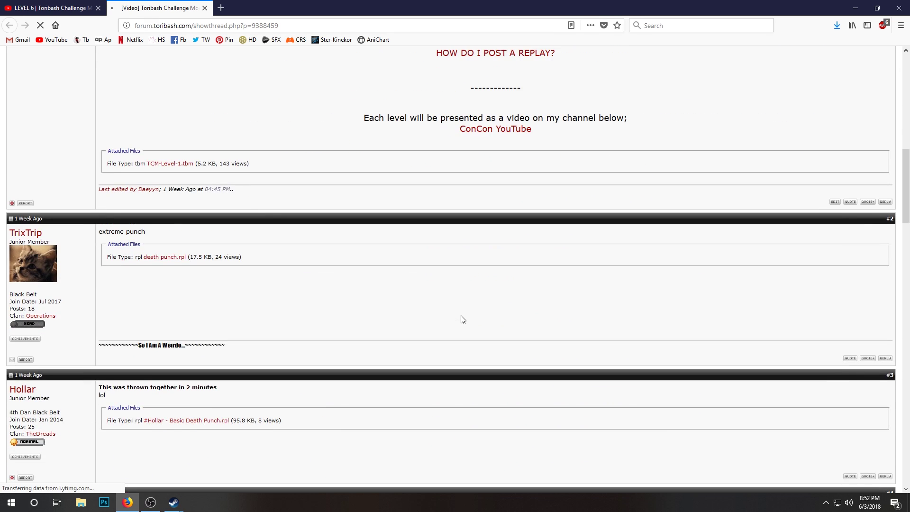
scroll(453, 304, "down", 20)
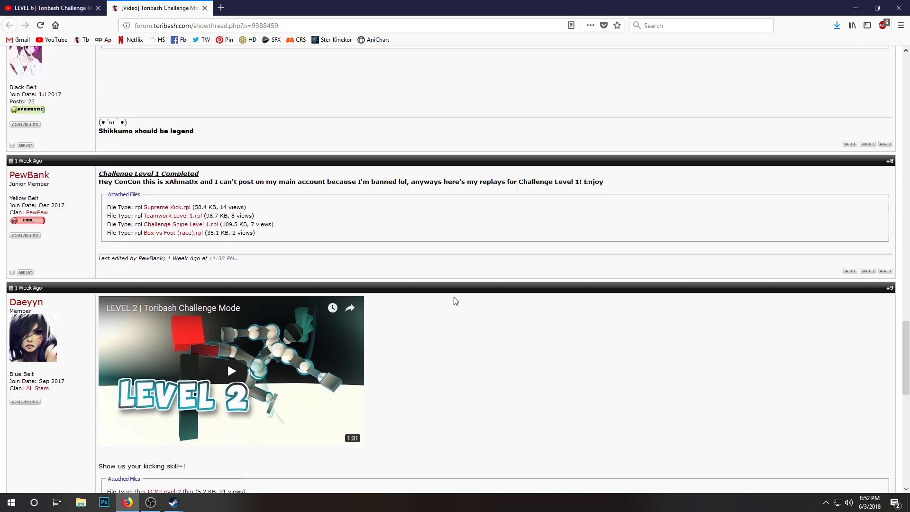
scroll(454, 299, "down", 8)
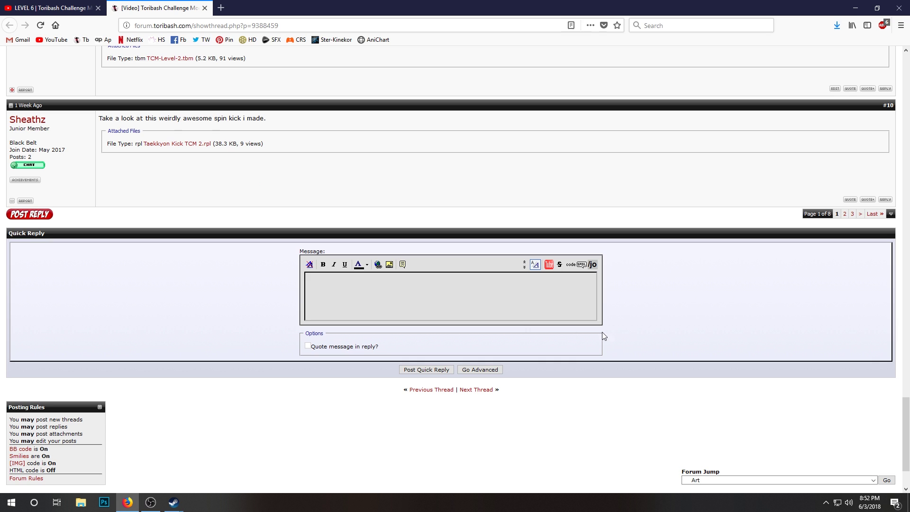
left_click_drag(909, 429, 908, 455)
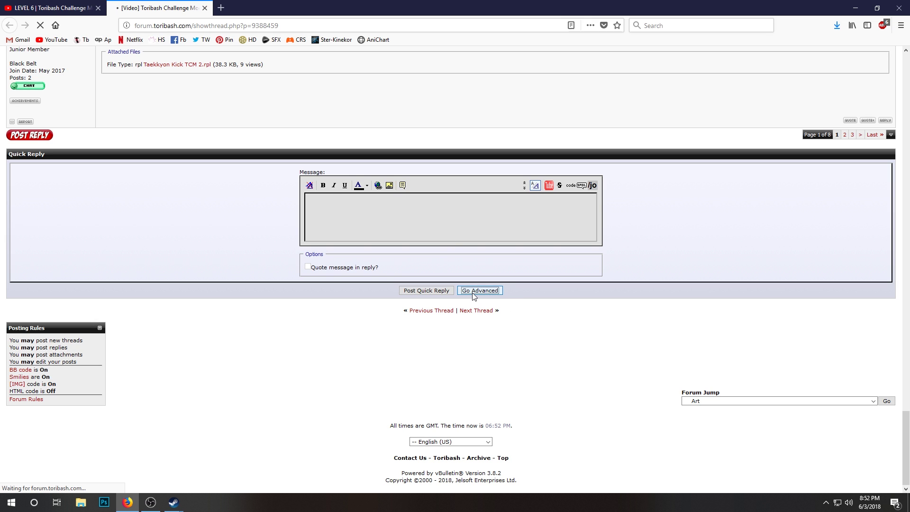
Step: Upload 1.rpl from the Desktop through Manage Attachments and close the attachments window
scroll(382, 280, "down", 6)
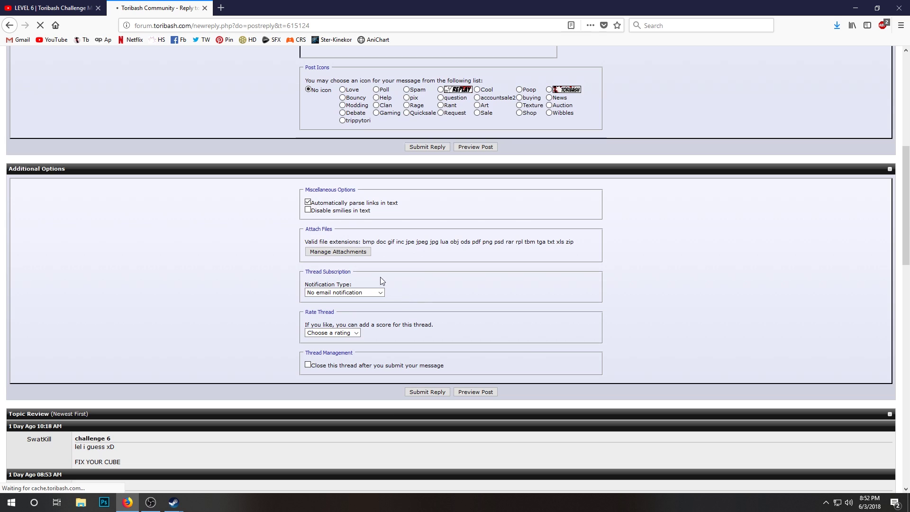
left_click(347, 254)
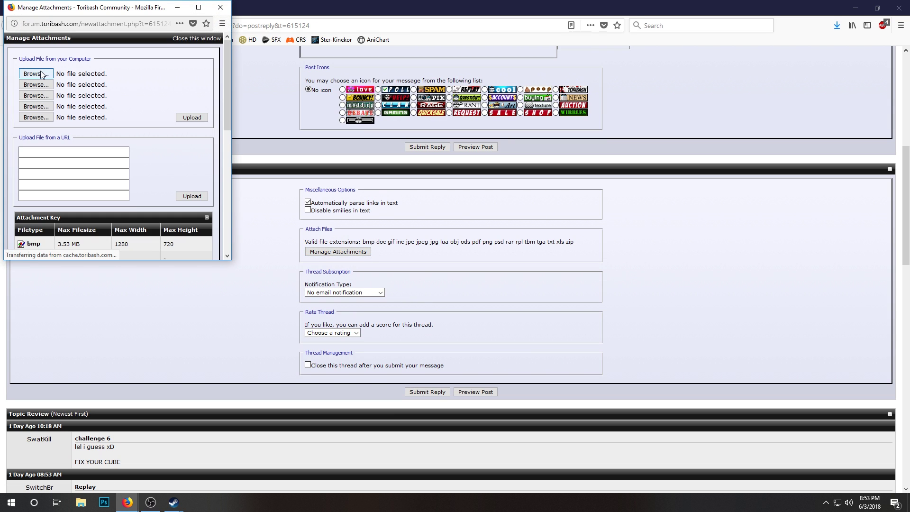
left_click(36, 74)
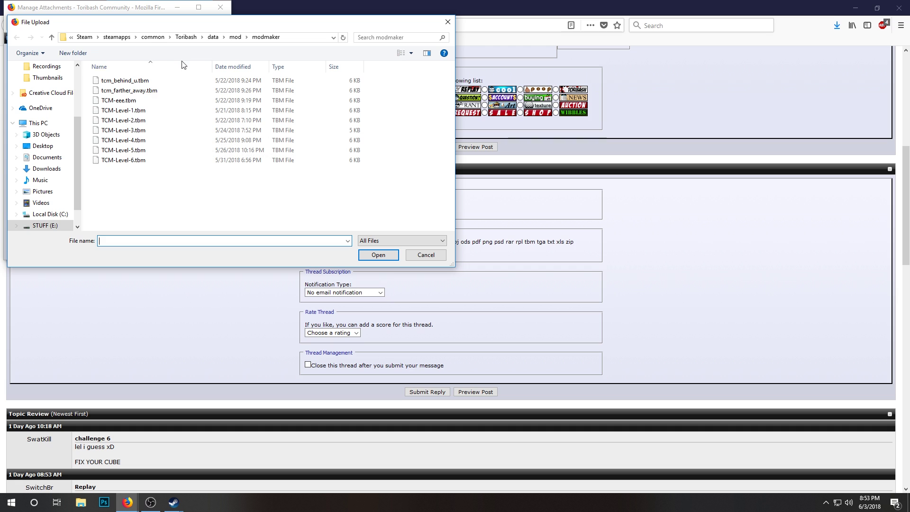
left_click(43, 146)
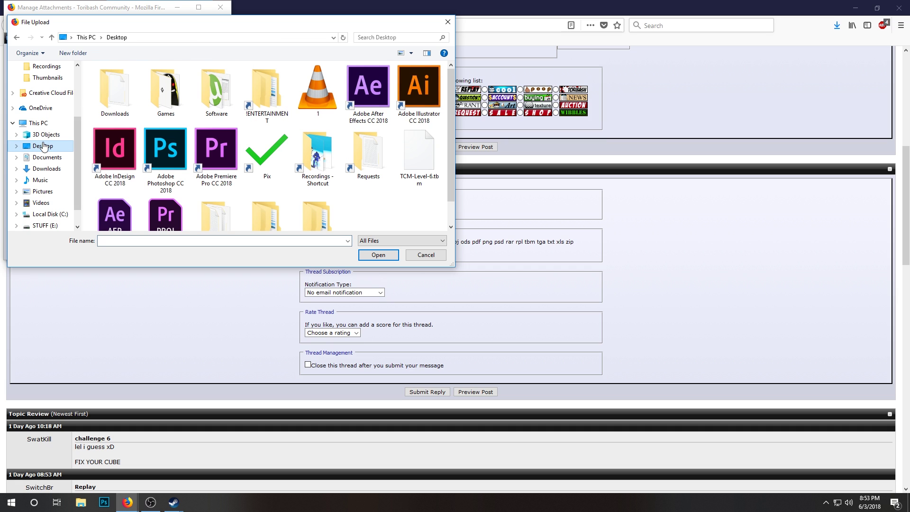
left_click(387, 255)
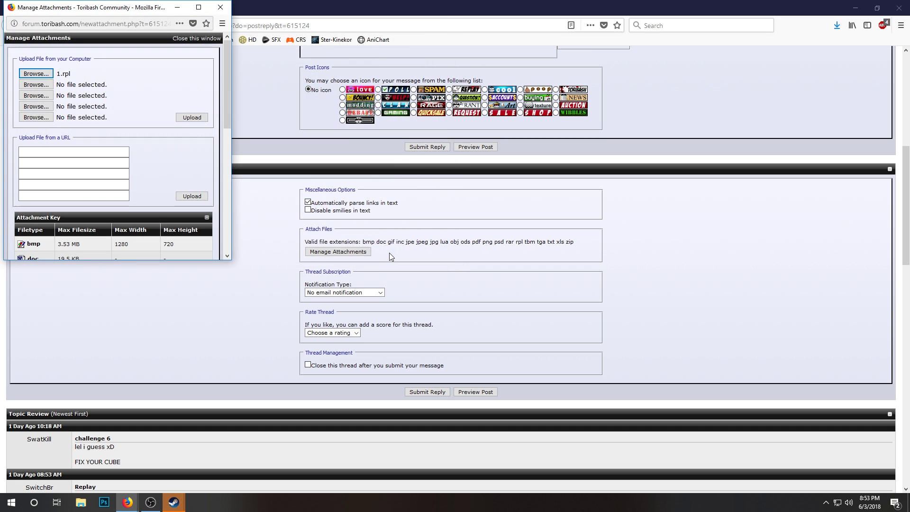
left_click(191, 119)
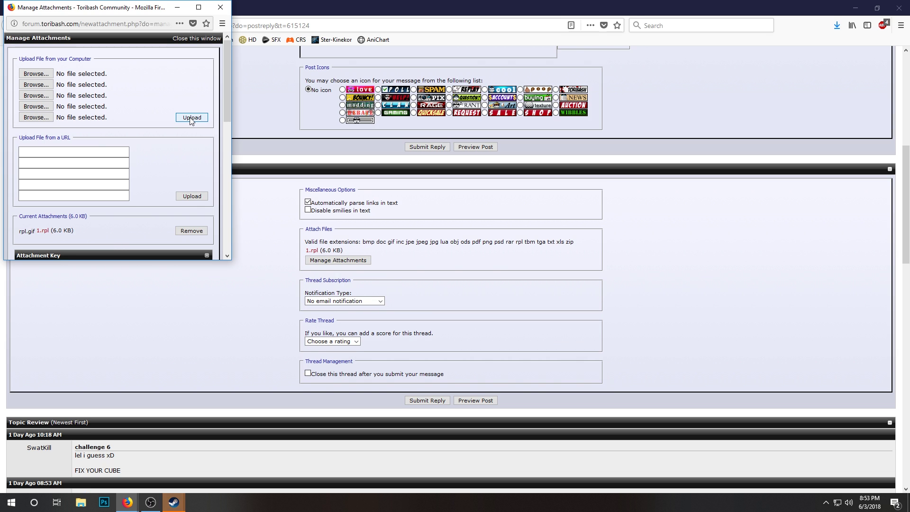
scroll(103, 198, "down", 4)
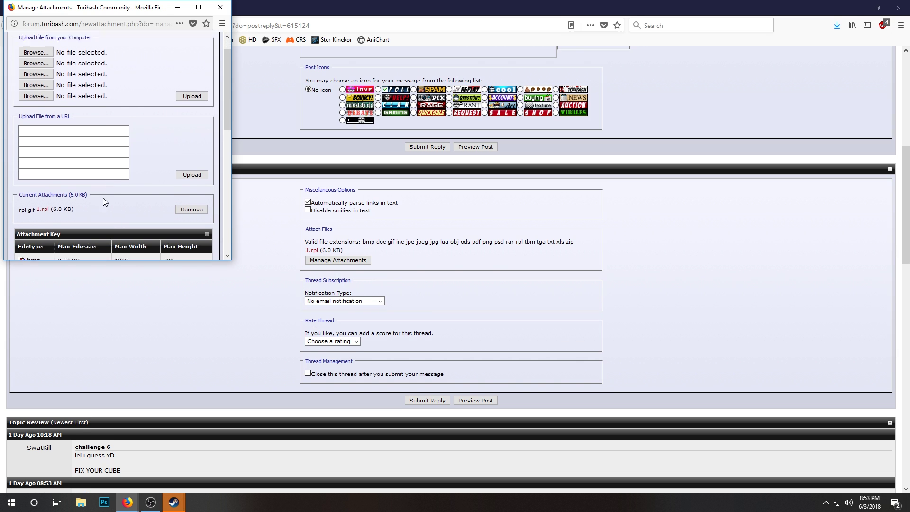
left_click(221, 6)
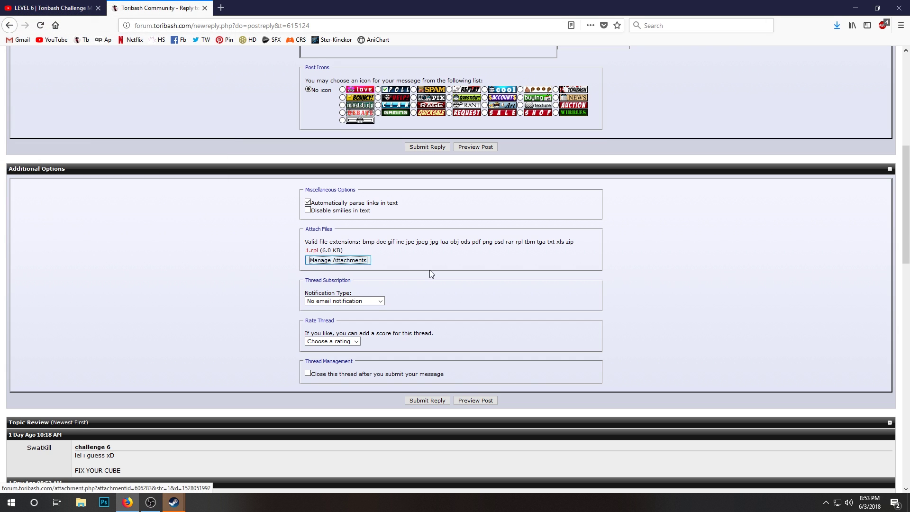
Step: Write 'here is my replay' in the reply's message box
scroll(549, 337, "up", 4)
scroll(525, 429, "down", 5)
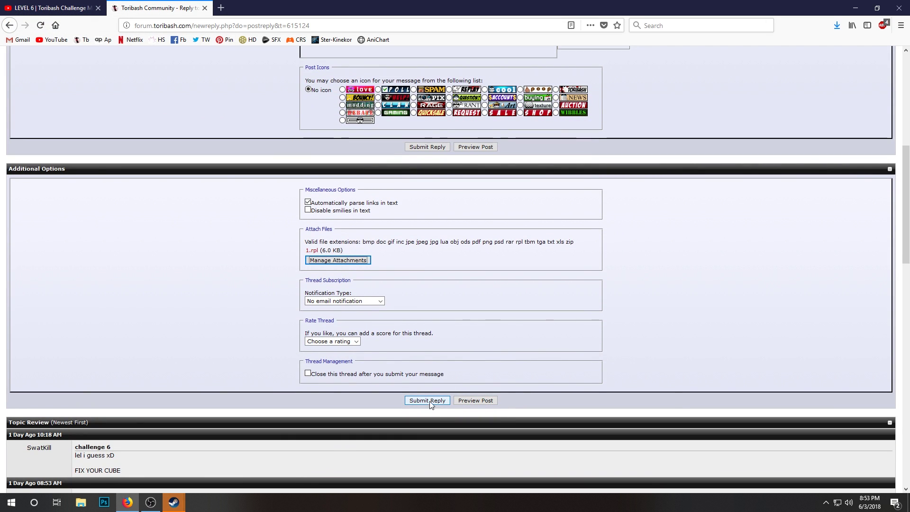
scroll(435, 398, "up", 6)
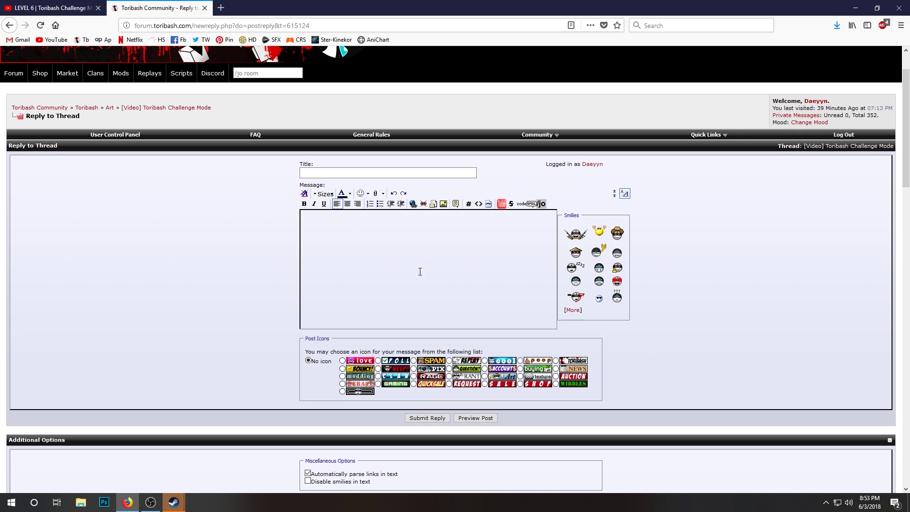
type("a replay")
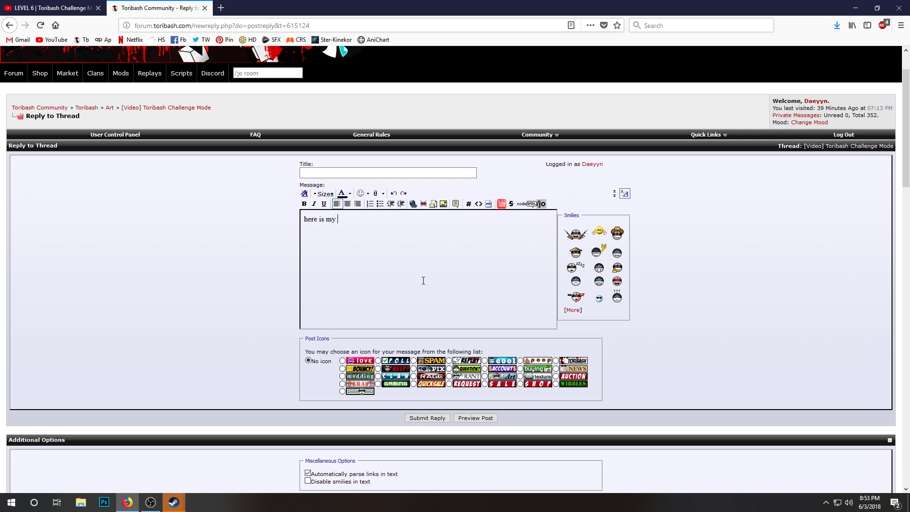
scroll(271, 187, "down", 5)
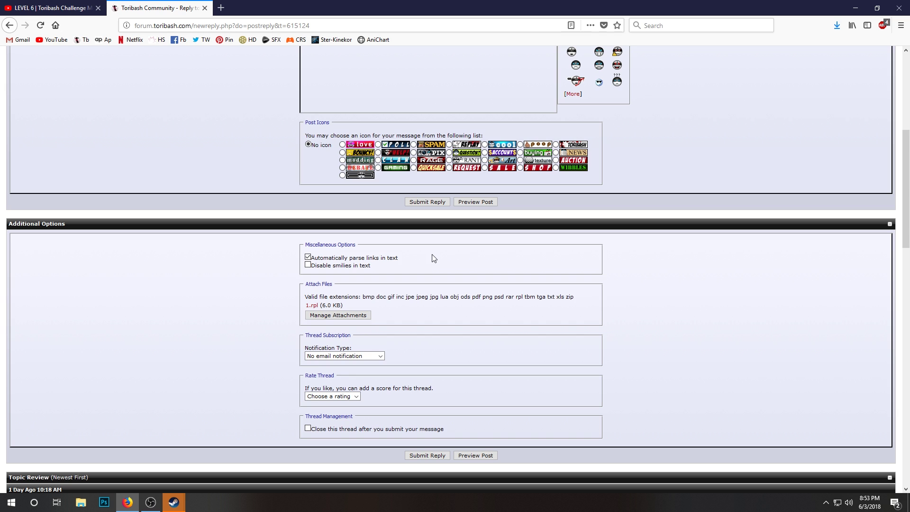
scroll(417, 251, "up", 4)
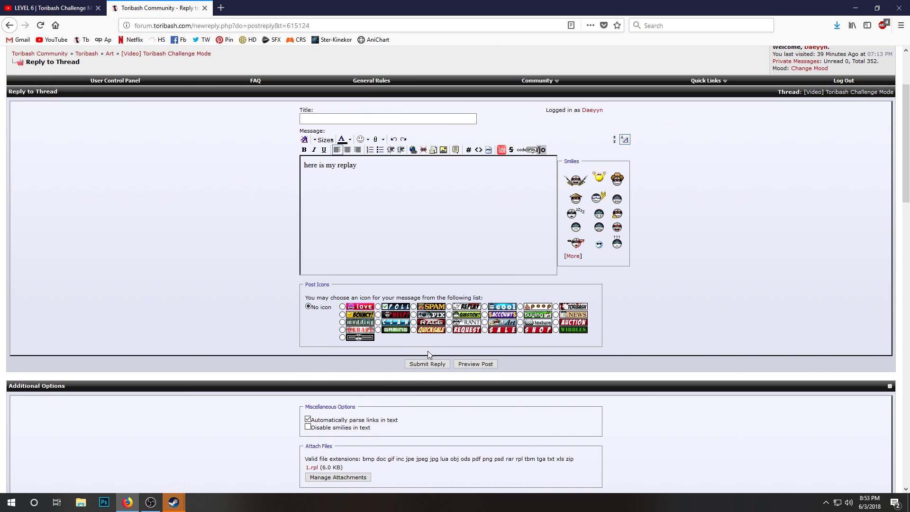
Step: Preview the reply with 1.rpl attached, then go back to the thread's last page, 8 of 8
left_click(472, 369)
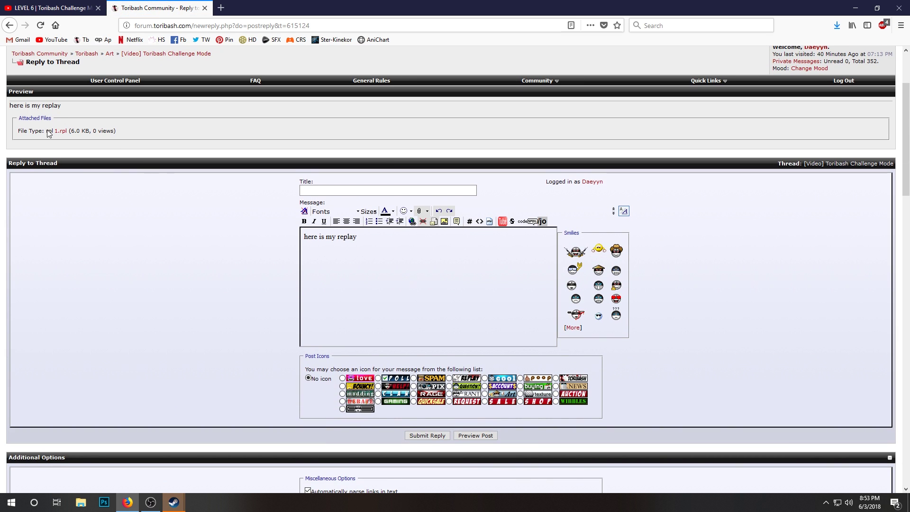
scroll(180, 169, "up", 3)
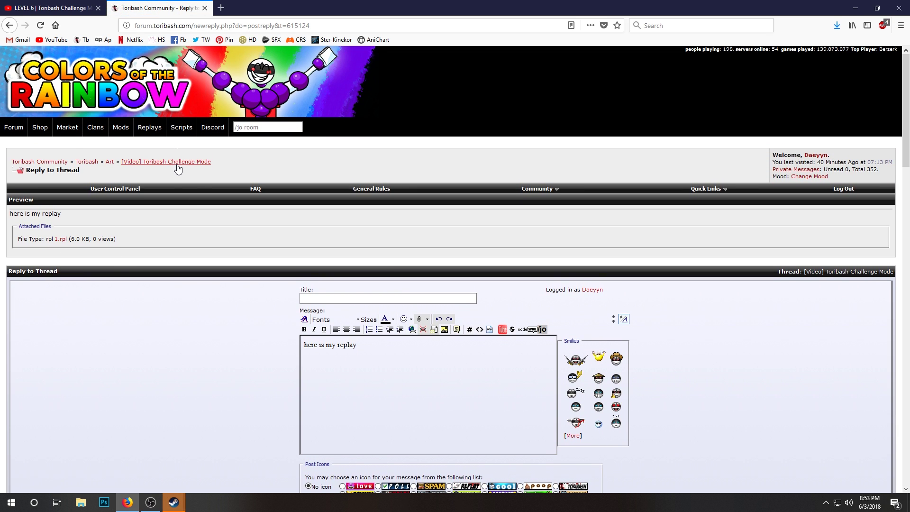
left_click(178, 169)
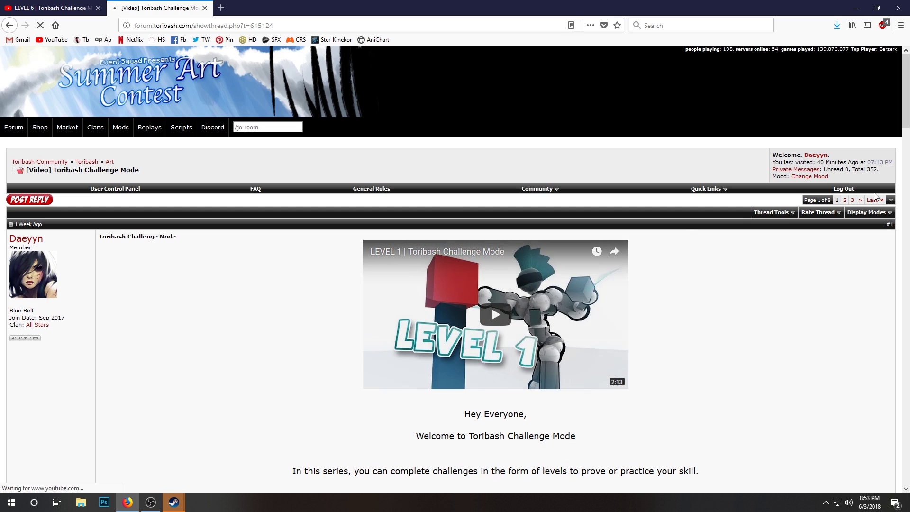
left_click(875, 200)
scroll(590, 246, "down", 1)
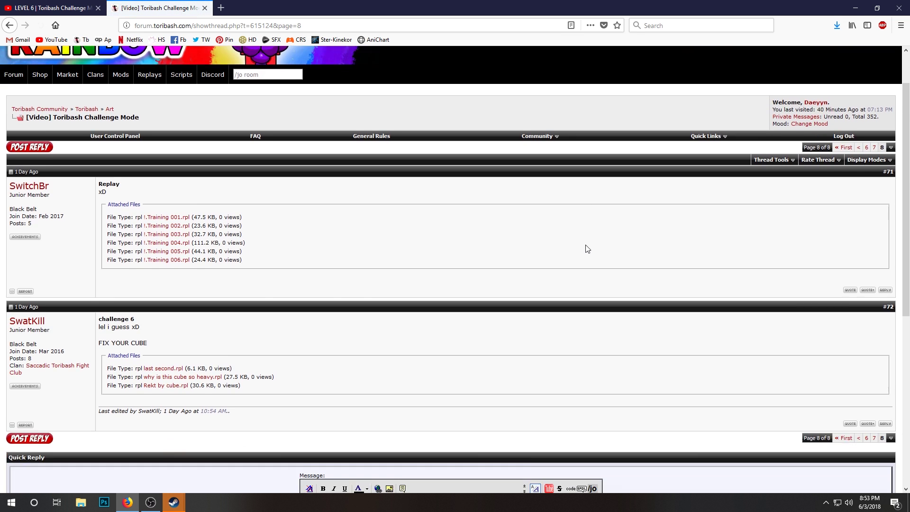
scroll(588, 249, "down", 4)
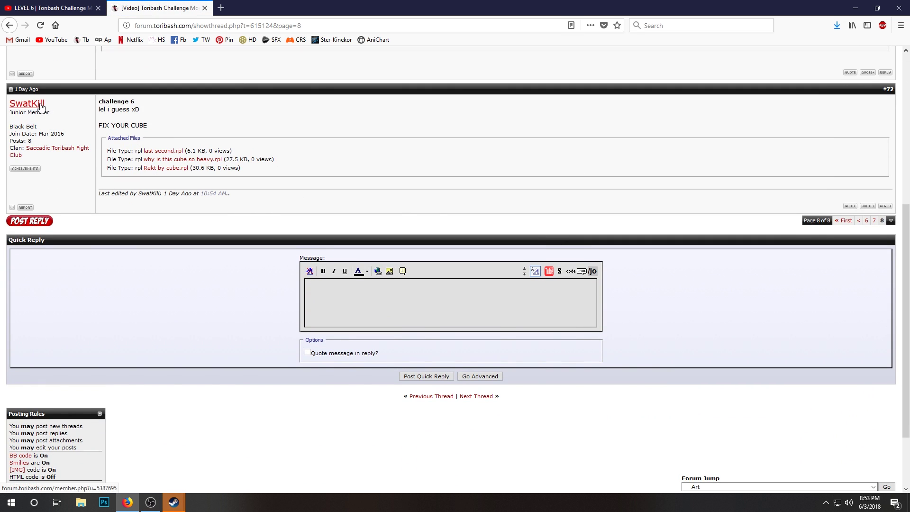